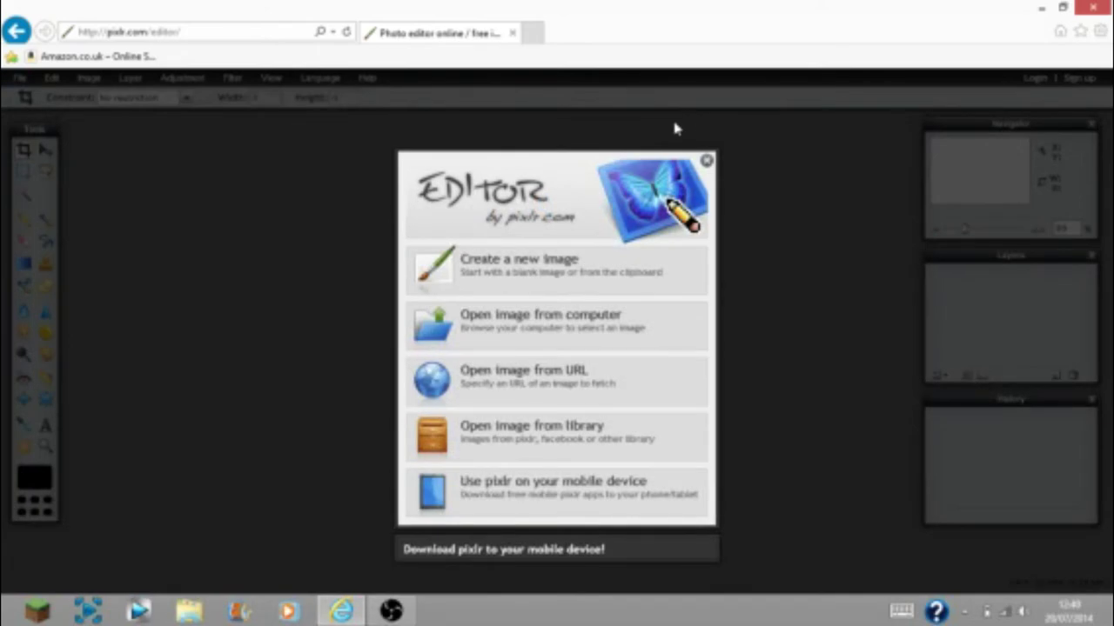
- Start a new blank image and set its width to 2560
left_click(612, 280)
left_click(528, 319)
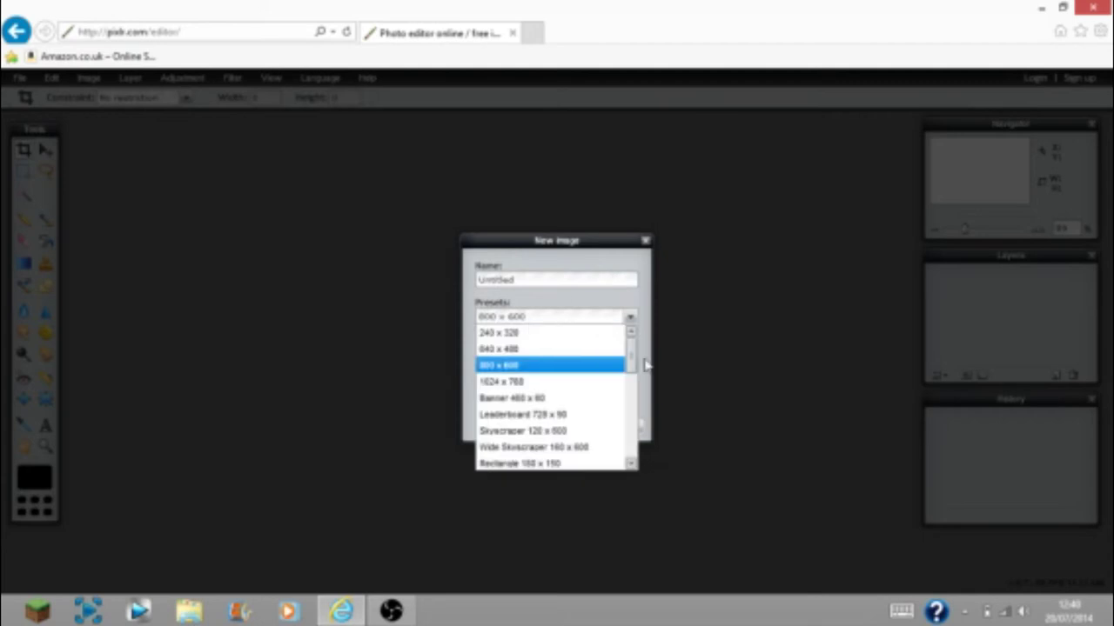
mouse_move(635, 357)
left_mouse_down()
mouse_move(641, 442)
mouse_move(630, 363)
left_mouse_up()
left_click(648, 359)
left_click_drag(507, 354, 397, 364)
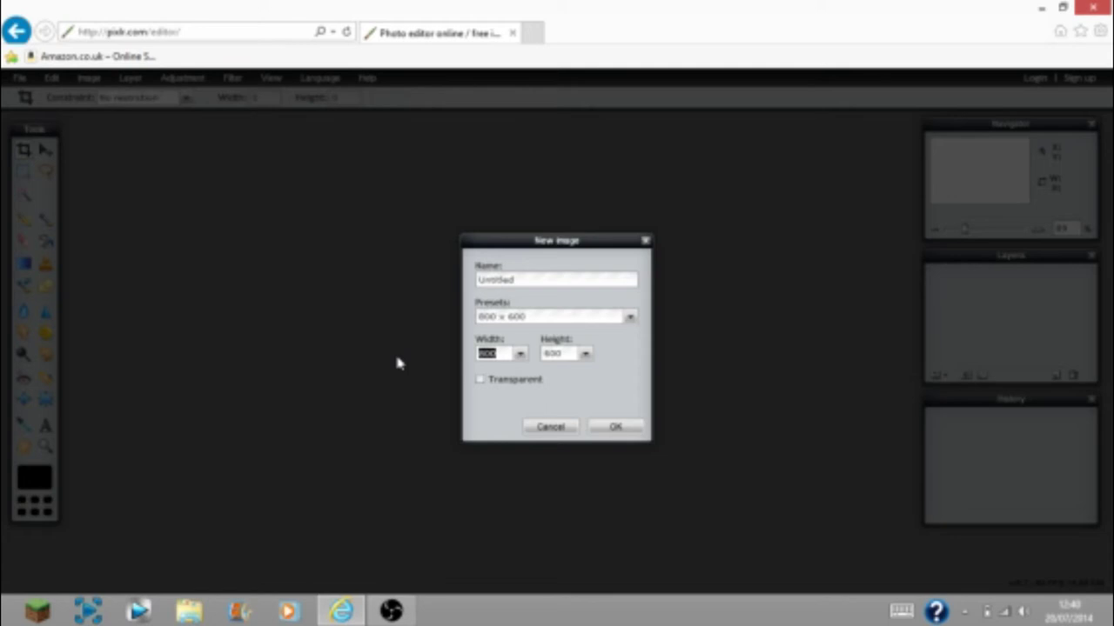
type("2560")
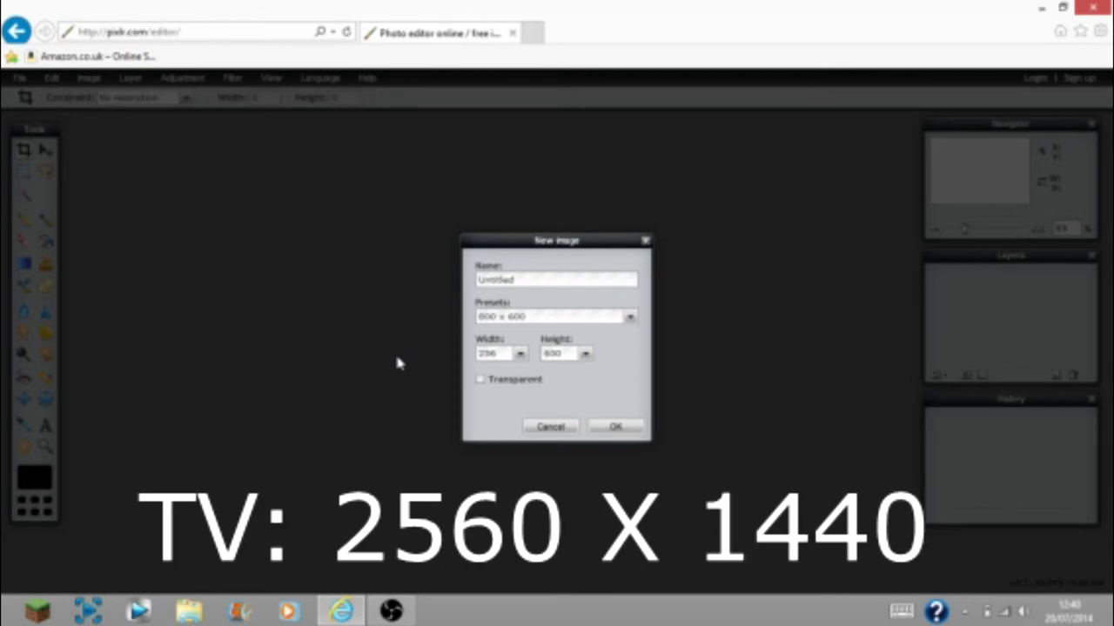
- Set the height to 1440, make the background transparent, and create the canvas
left_click(563, 355)
double_click(562, 355)
type("140")
type("0")
key("BackSpace")
key("BackSpace")
type("4")
left_click(480, 381)
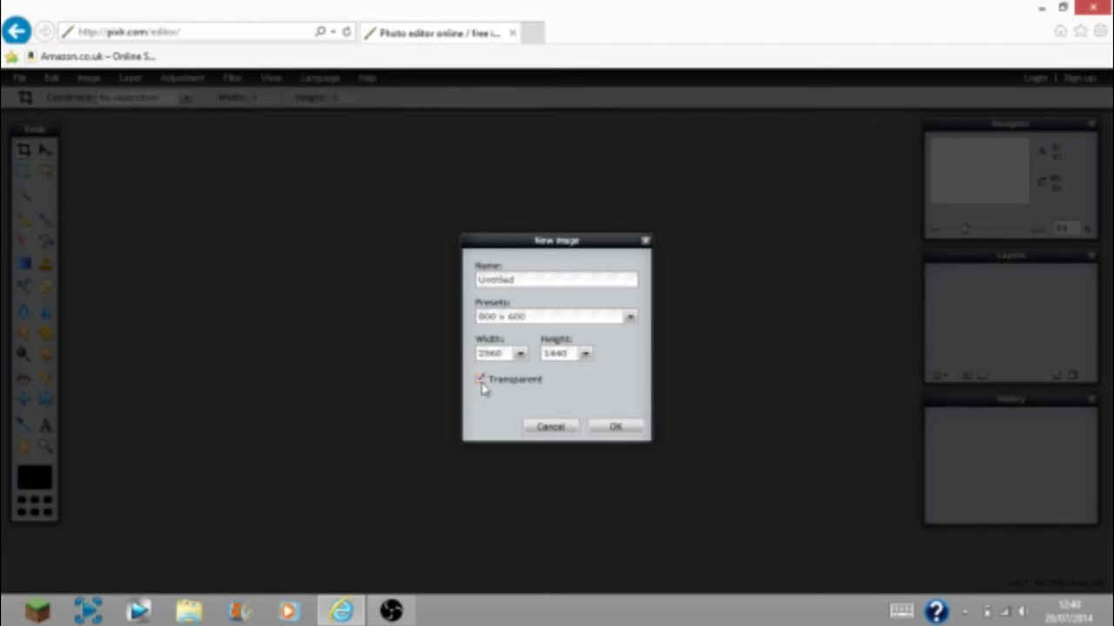
left_click(615, 428)
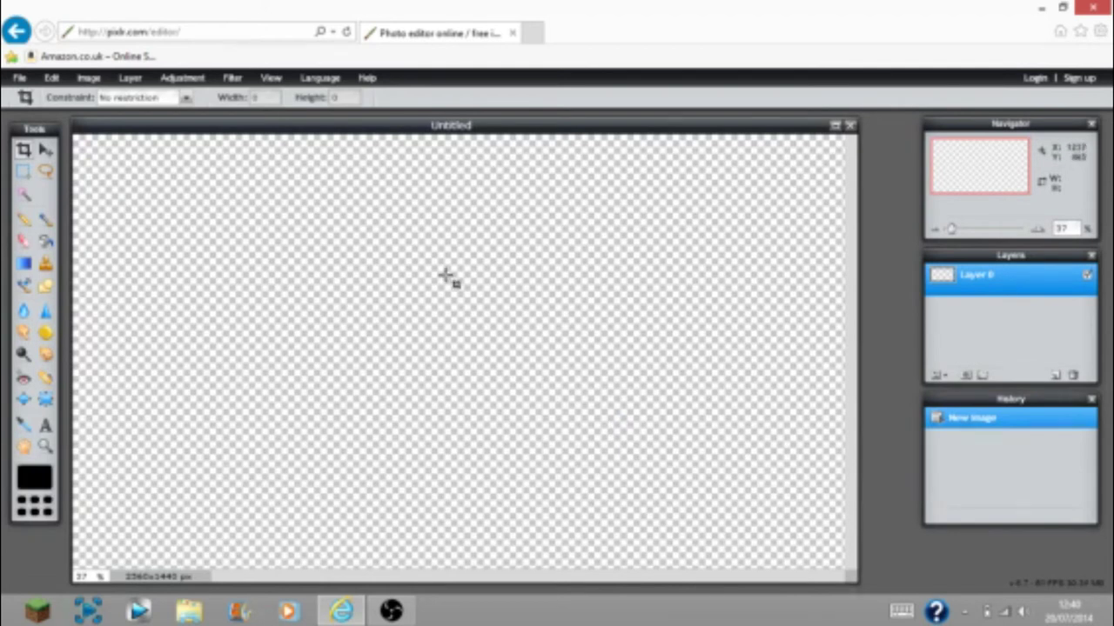
- Add a new layer, duplicate it with Ctrl+J, and delete the original layers
left_click(19, 79)
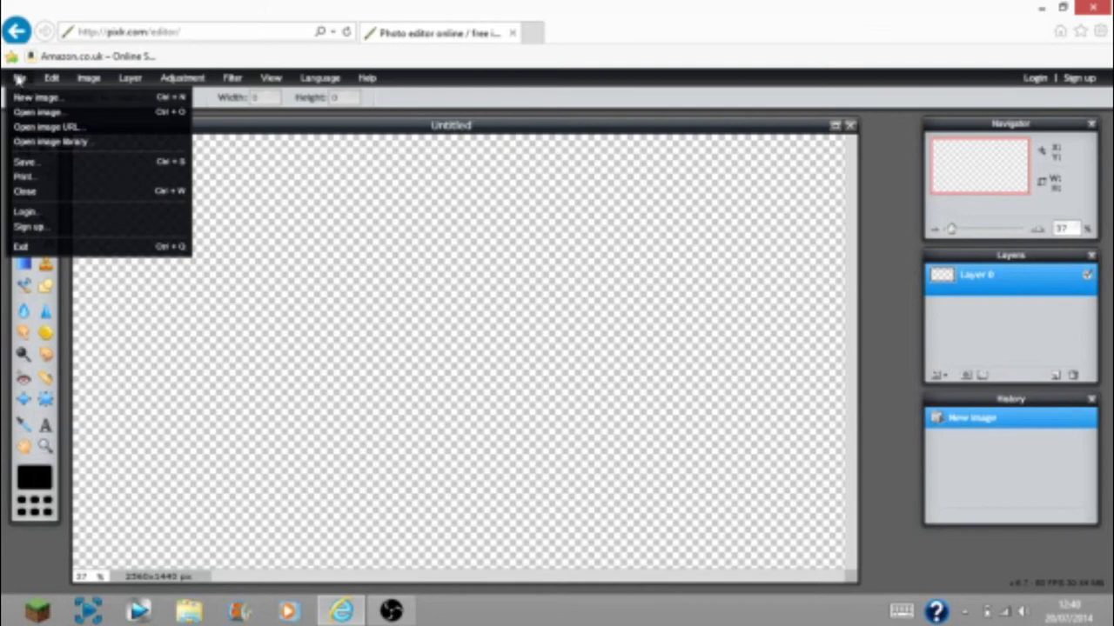
mouse_move(54, 81)
mouse_move(135, 81)
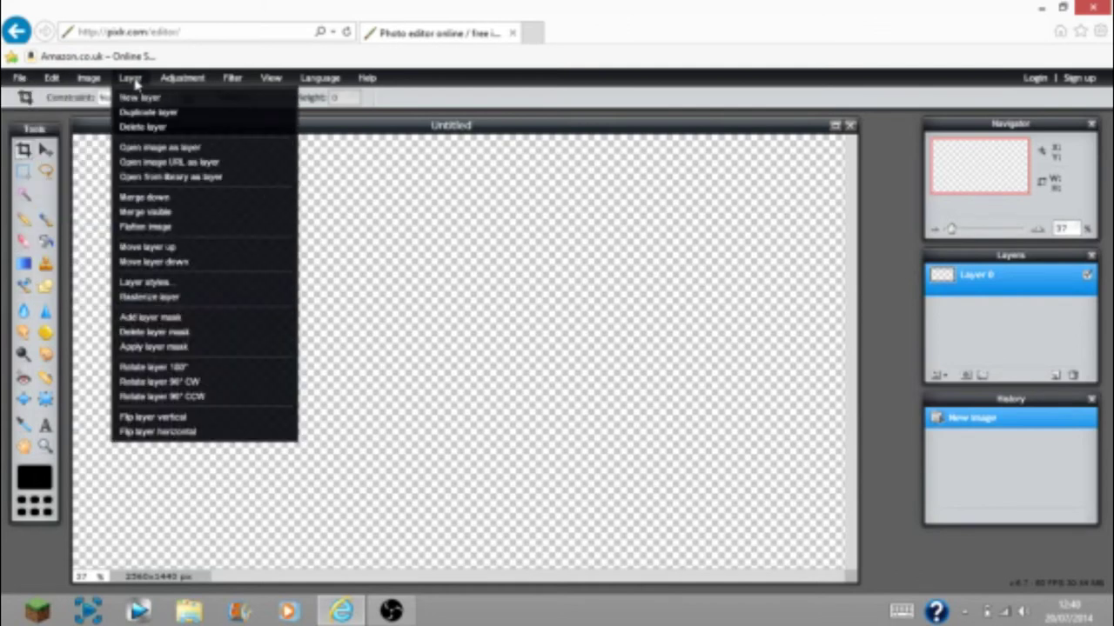
left_click(139, 99)
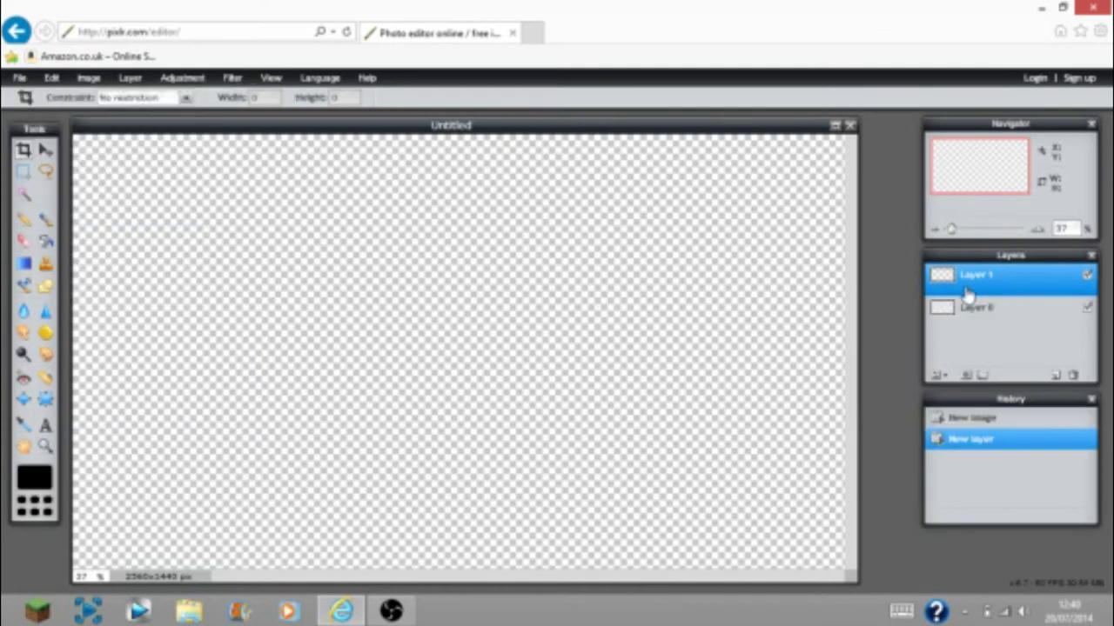
key("ctrl+j")
key("Delete")
key("Delete")
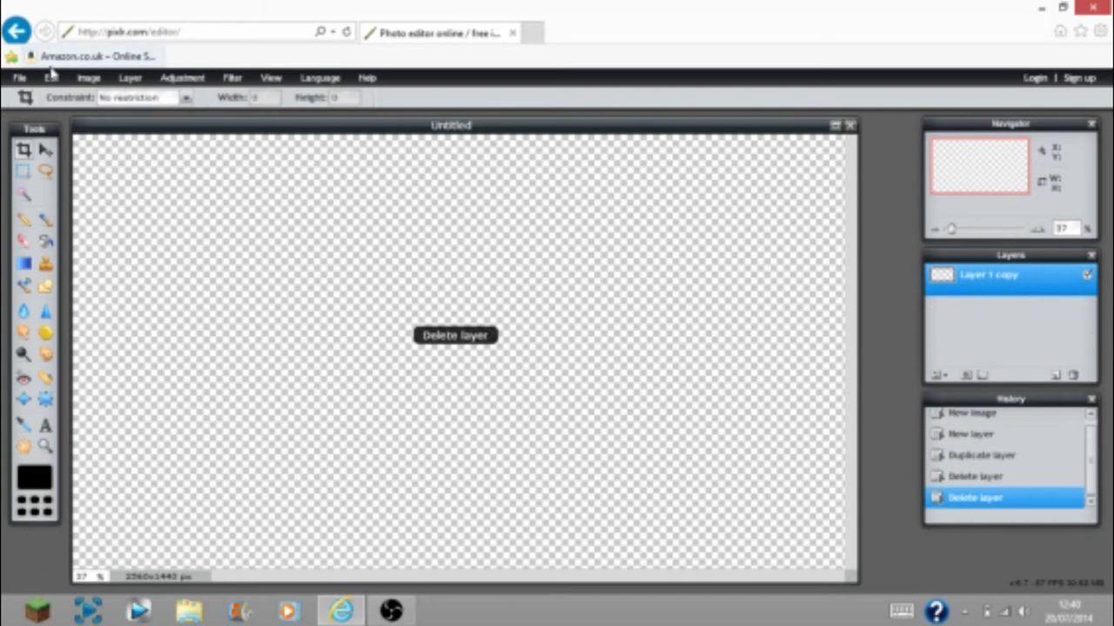
- Create a new white image sized 2560 x 423 for the desktop band
left_click(22, 92)
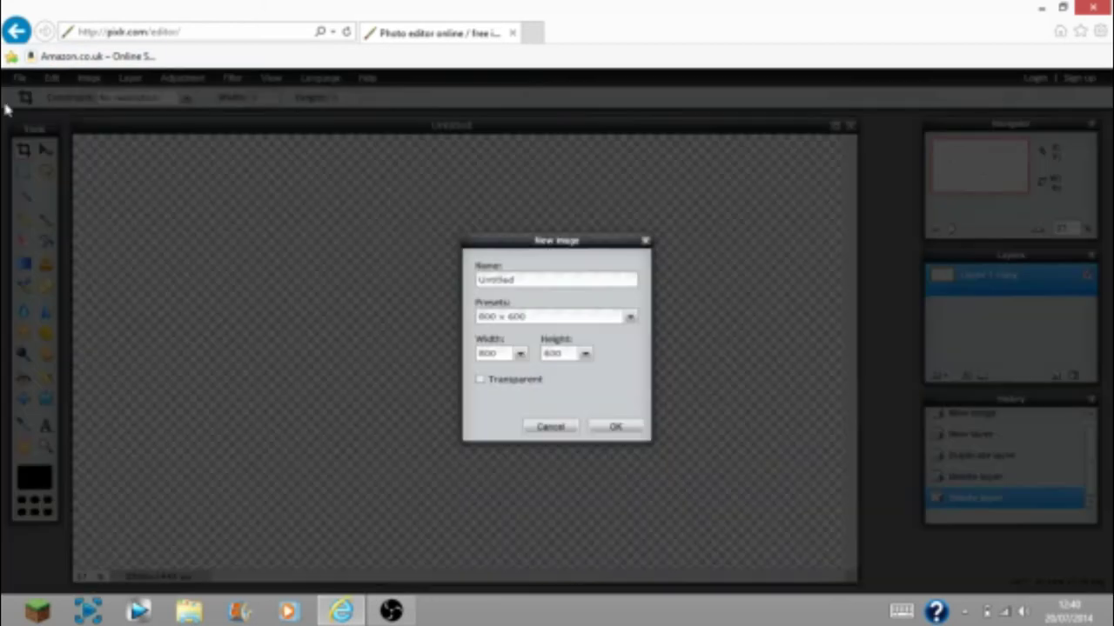
double_click(498, 353)
key("BackSpace")
type("2560")
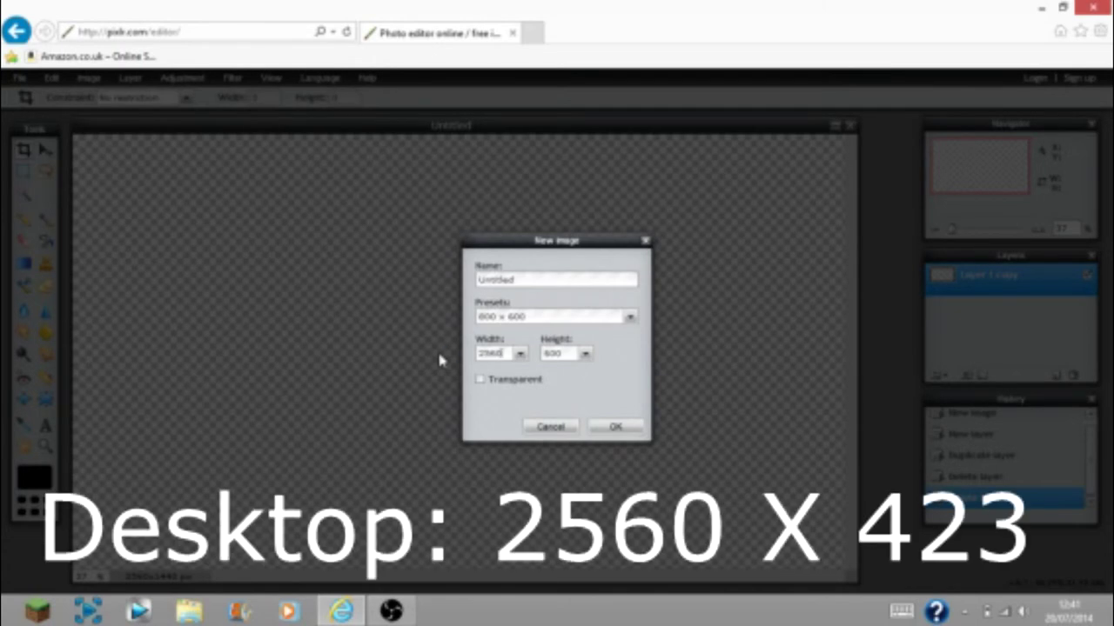
left_click_drag(570, 355, 507, 357)
type("423")
left_click(609, 428)
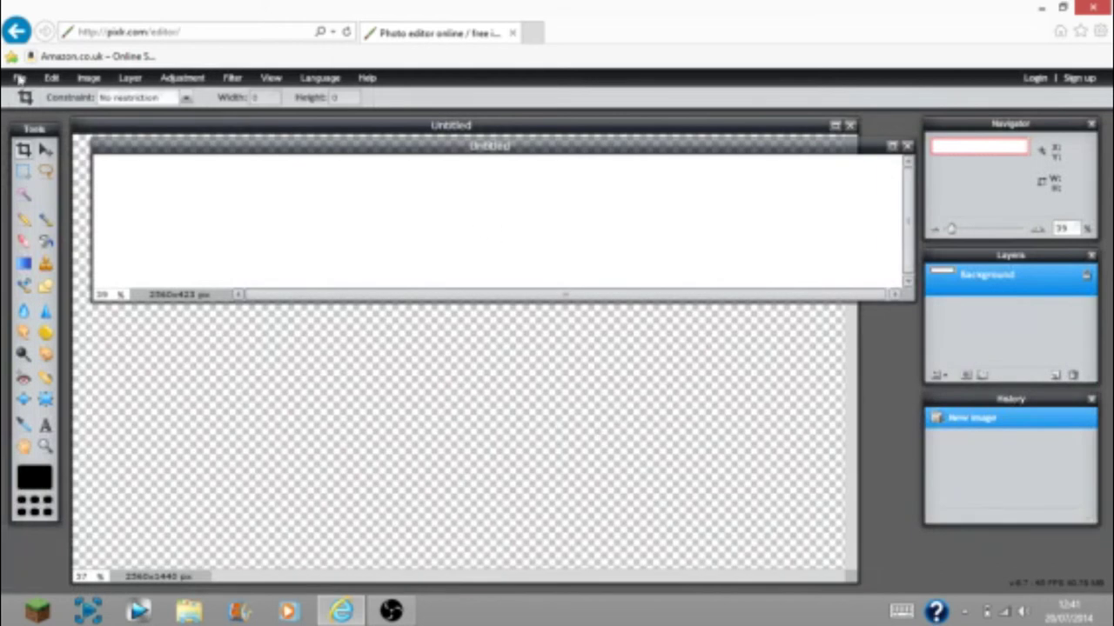
left_click(19, 78)
- Create a third white image with width 1855 and height 423
left_click(19, 78)
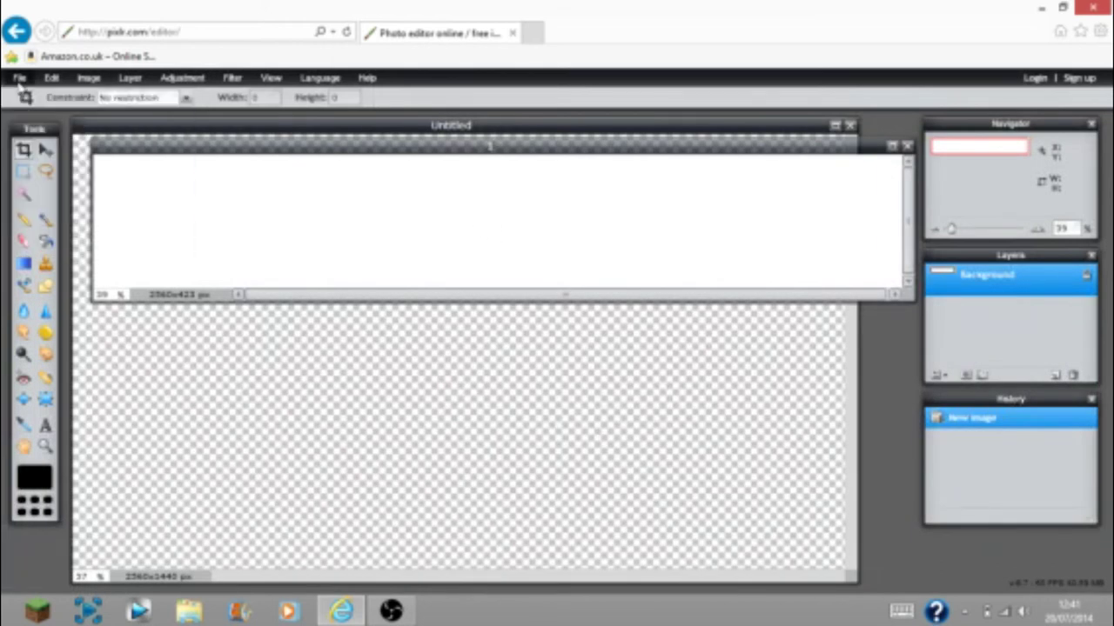
left_click(19, 79)
left_click(33, 96)
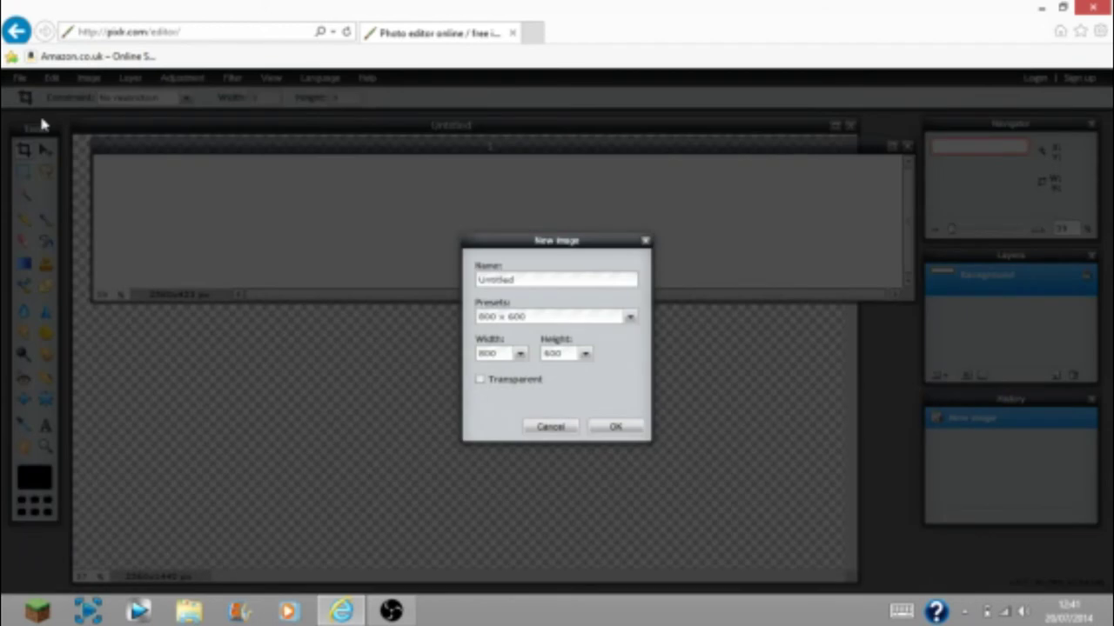
double_click(502, 355)
type("1855")
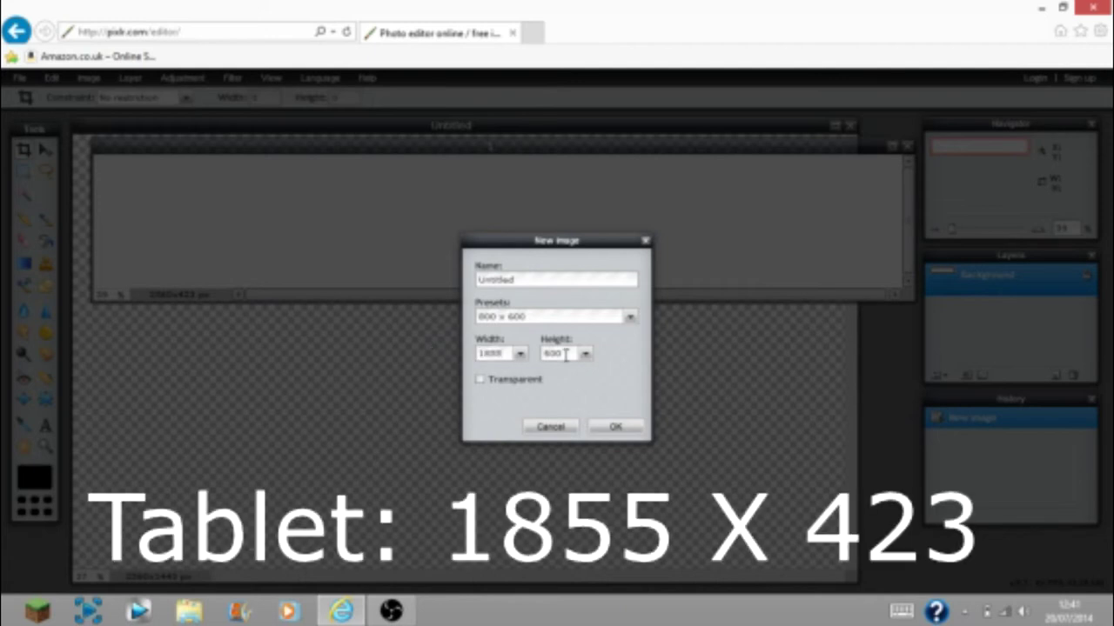
left_click_drag(567, 354, 512, 353)
type("423")
left_click(614, 425)
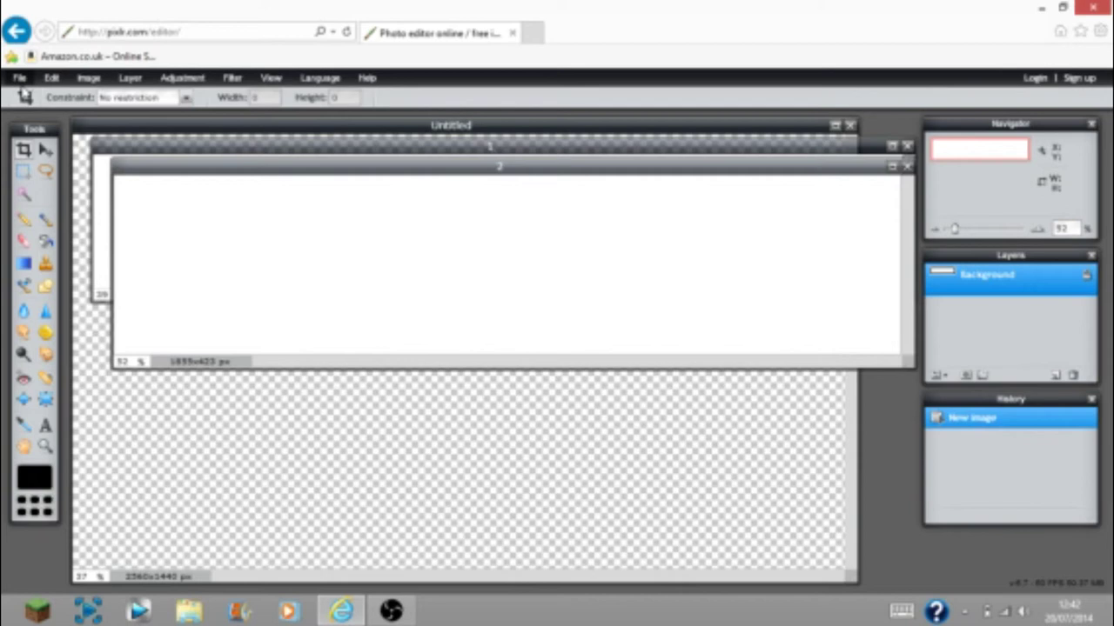
left_click(19, 77)
- Cancel the save settings and create a new white 1546 x 423 image
left_click(52, 174)
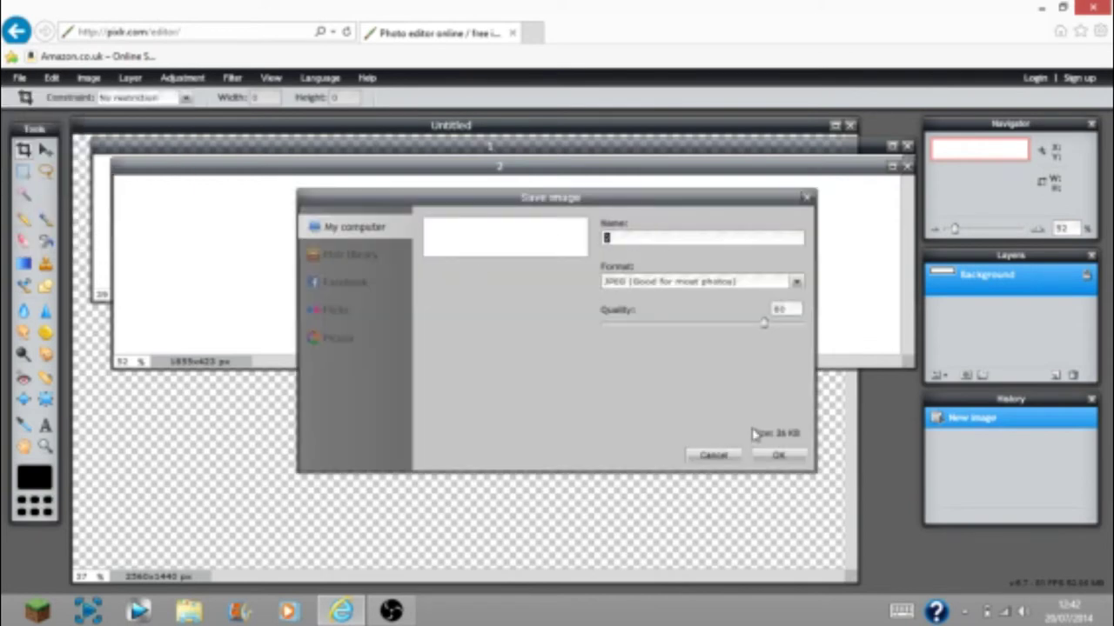
left_click(713, 456)
left_click(19, 77)
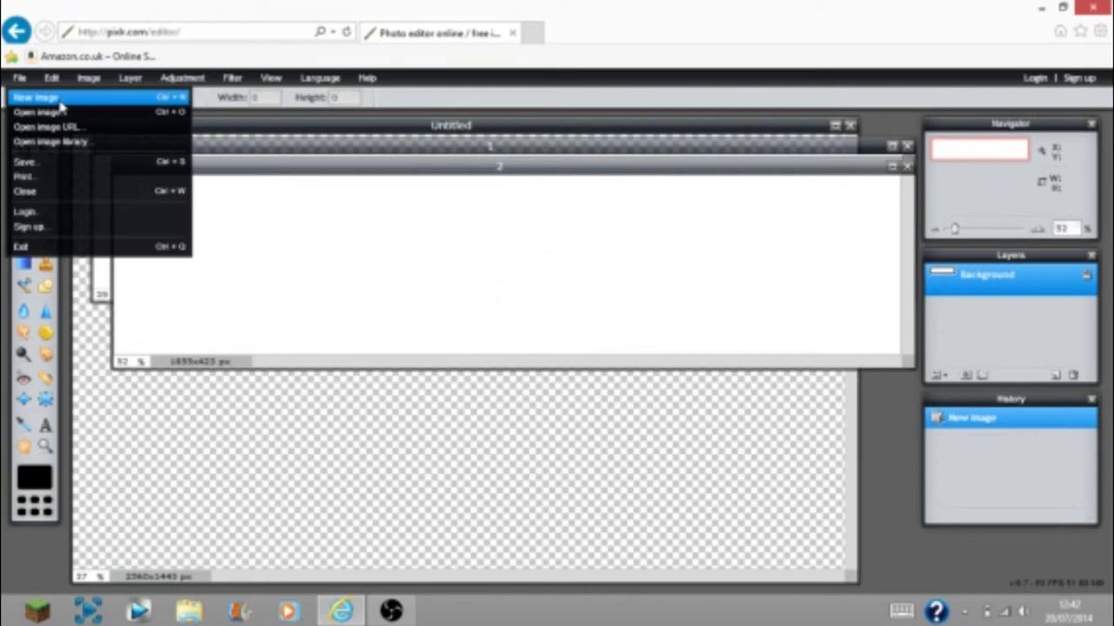
left_click(40, 96)
left_click(510, 355)
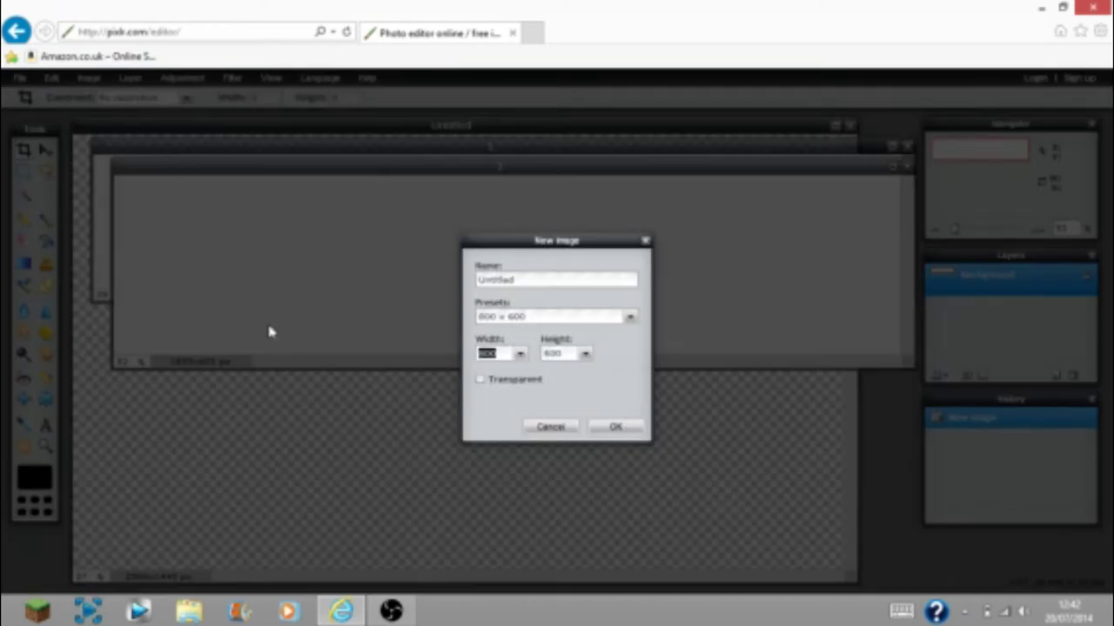
type("1546")
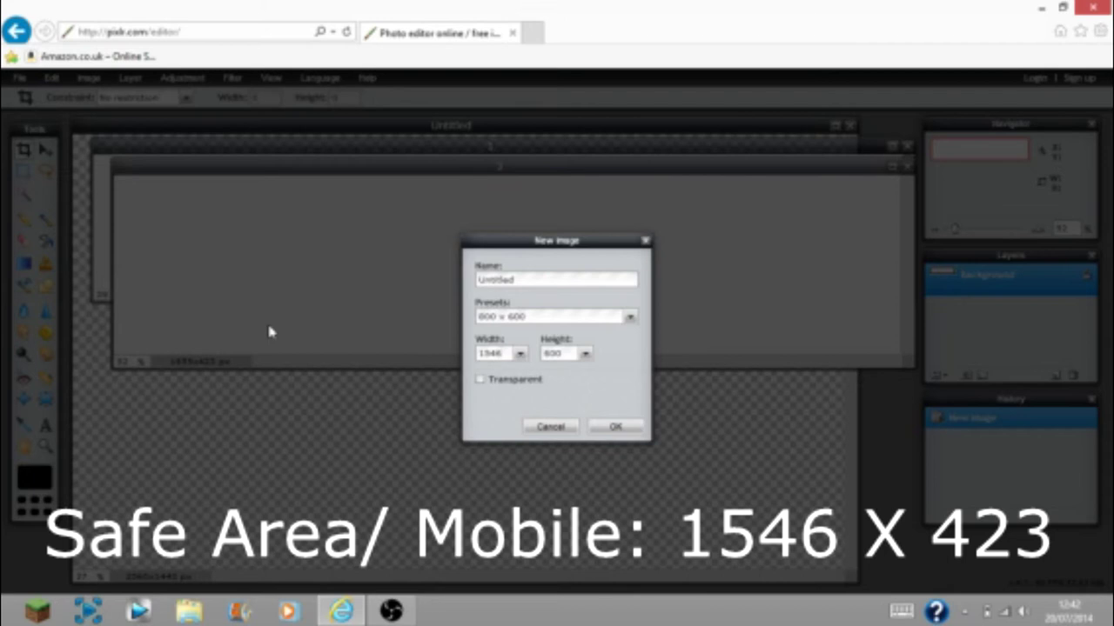
key("Tab")
type("423")
left_click(615, 427)
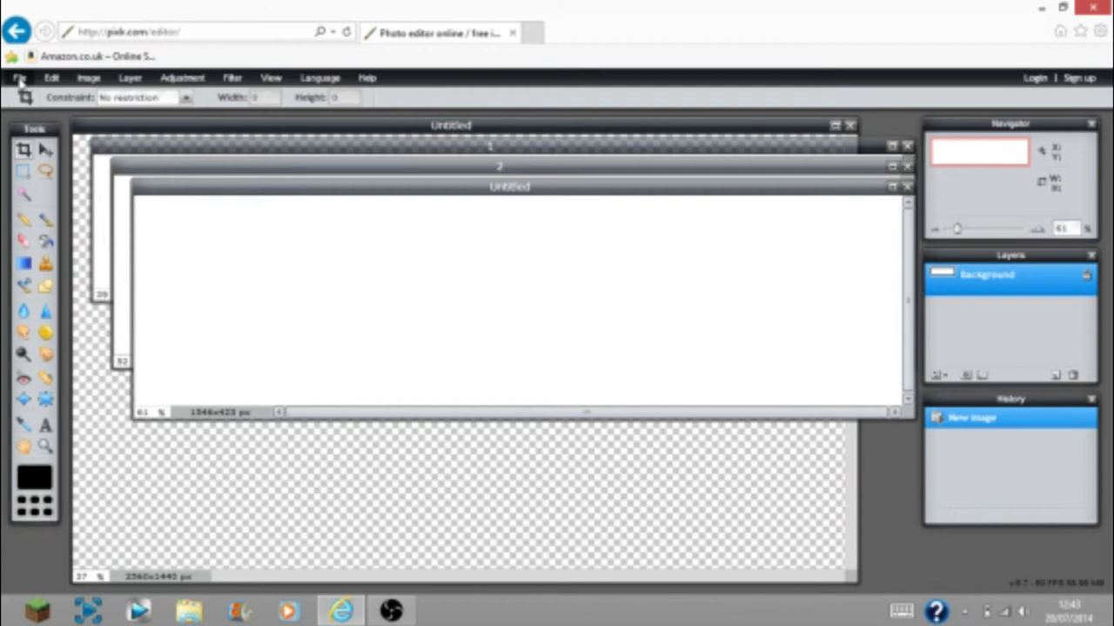
- Save the 1546 x 423 image as 3
left_click(19, 78)
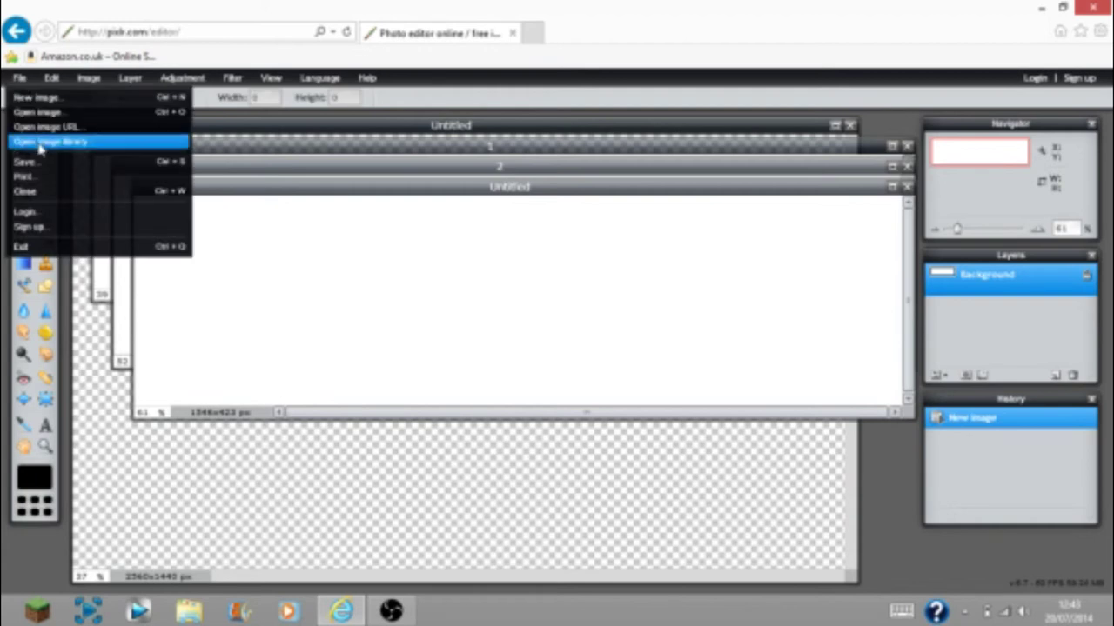
left_click(39, 161)
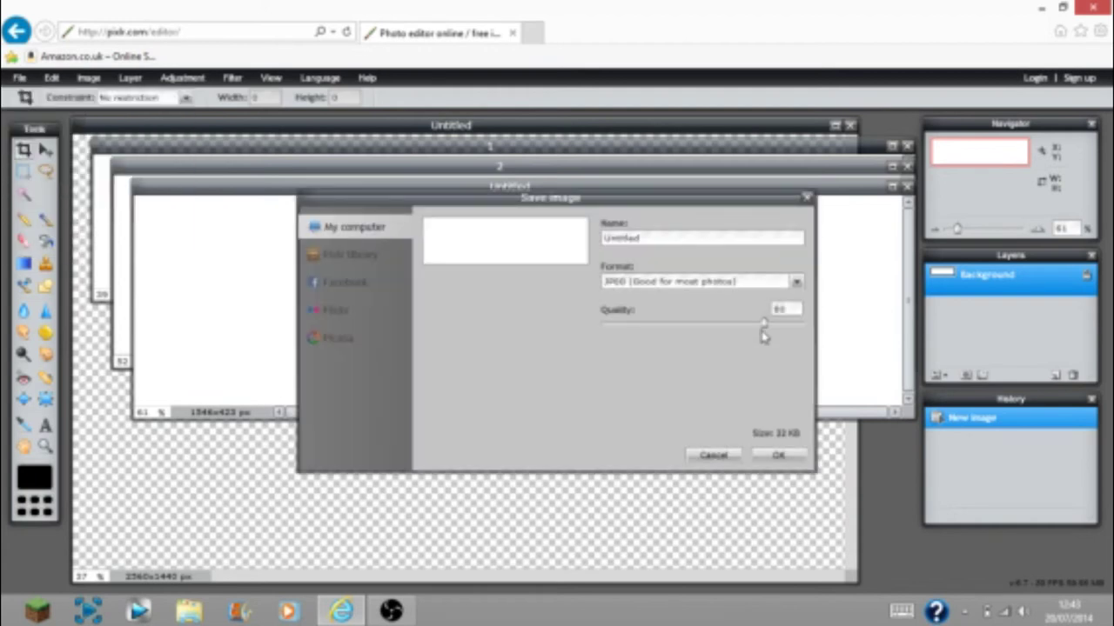
key("Return")
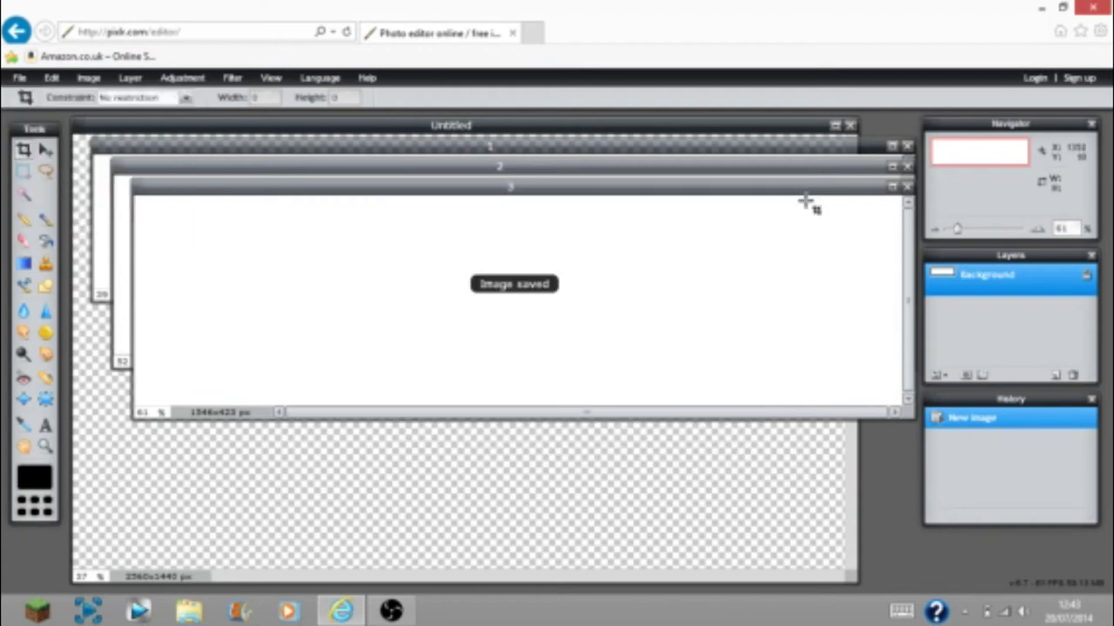
- Close image windows 3, 2 and 1, leaving only the 2560 x 1440 canvas
left_click(907, 186)
left_click(906, 165)
left_click(906, 146)
left_click(129, 77)
left_click(163, 152)
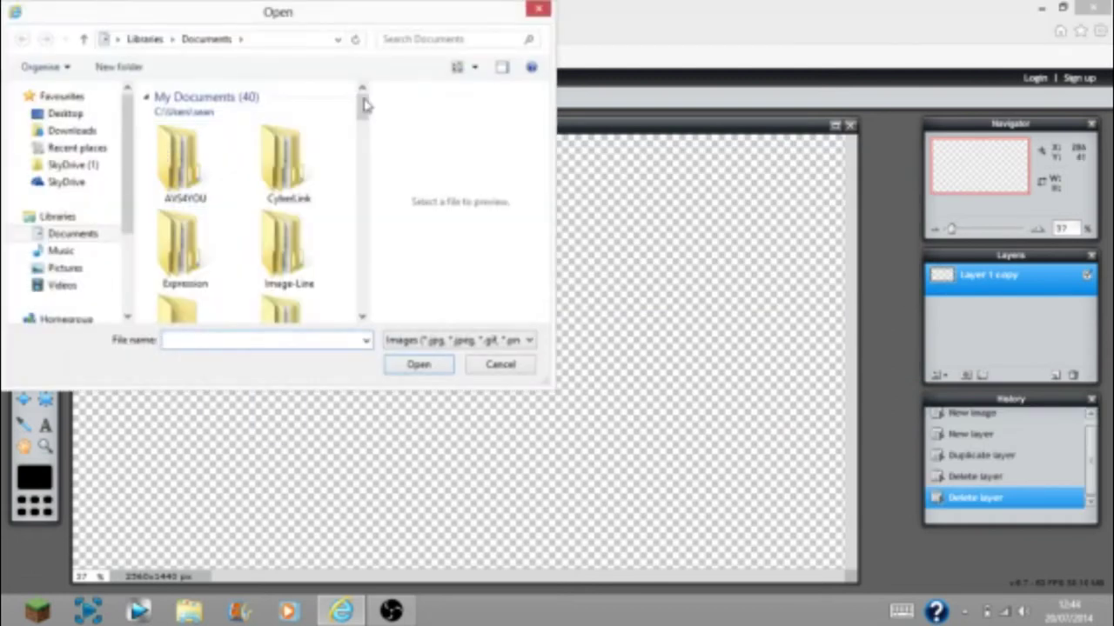
- Bring 1.jpg and then 2.jpg into the 2560 x 1440 canvas as new layers
left_click_drag(363, 108, 364, 129)
left_click(286, 249)
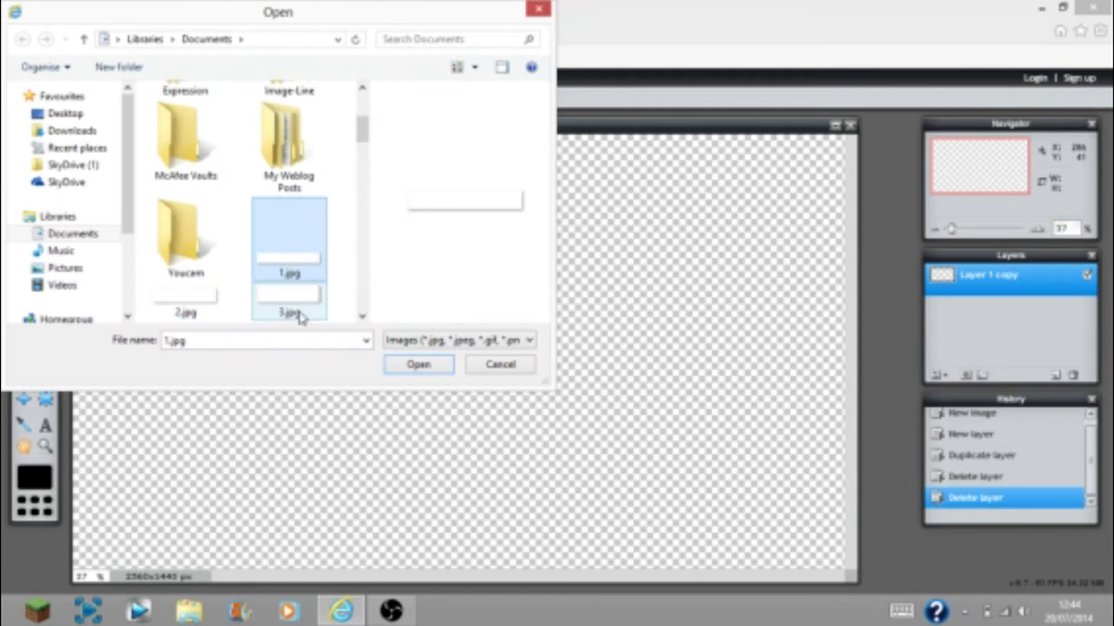
left_click(408, 367)
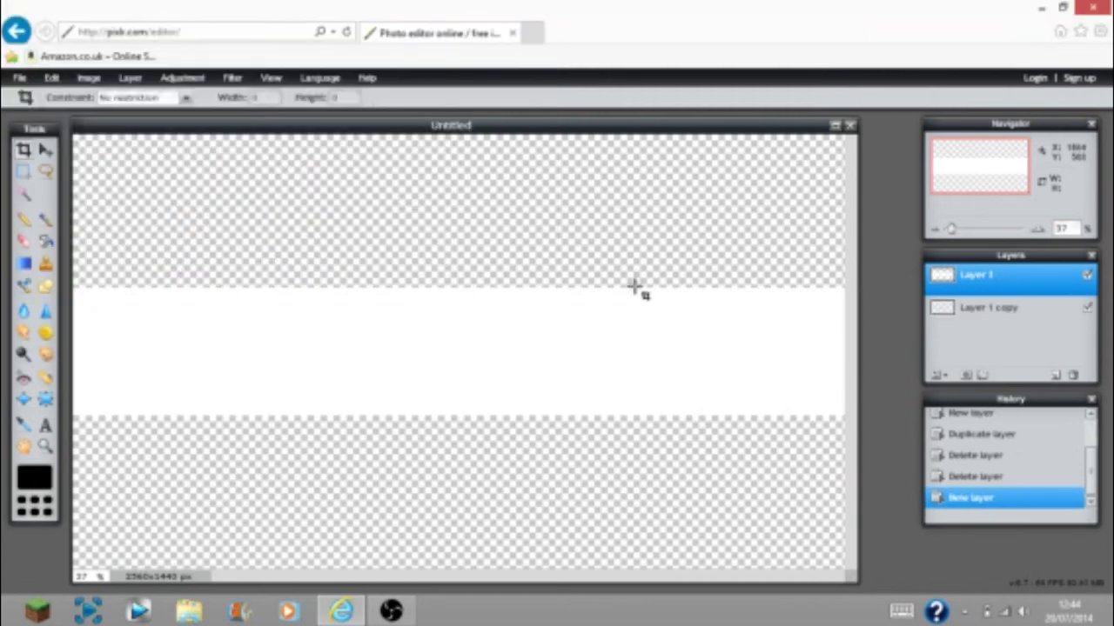
left_click(131, 79)
left_click(177, 147)
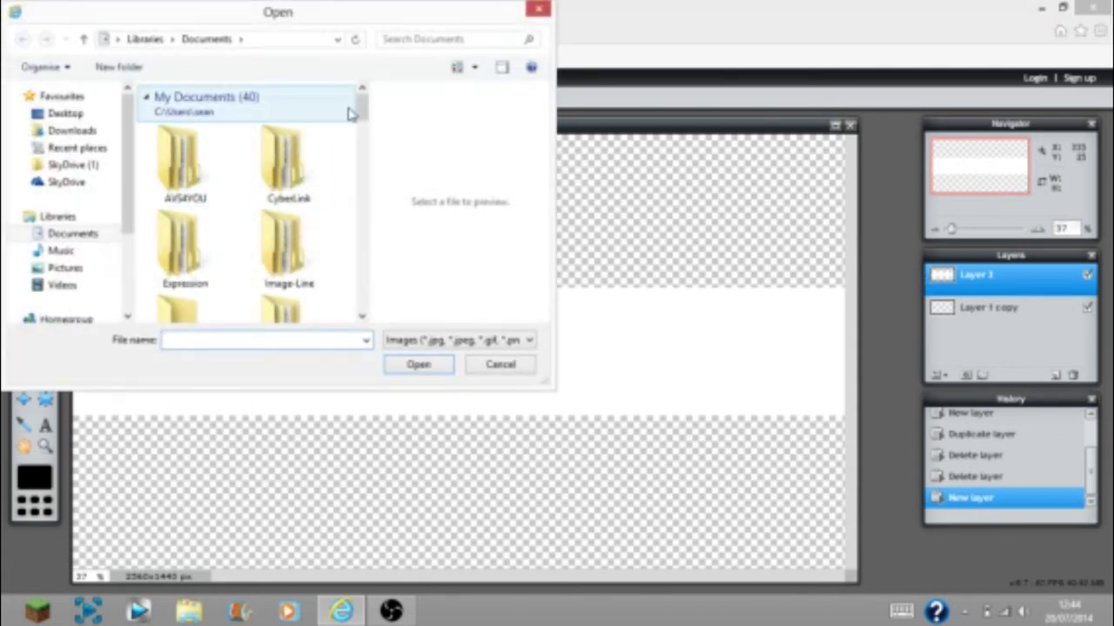
scroll(365, 125, "down", 3)
left_click(277, 252)
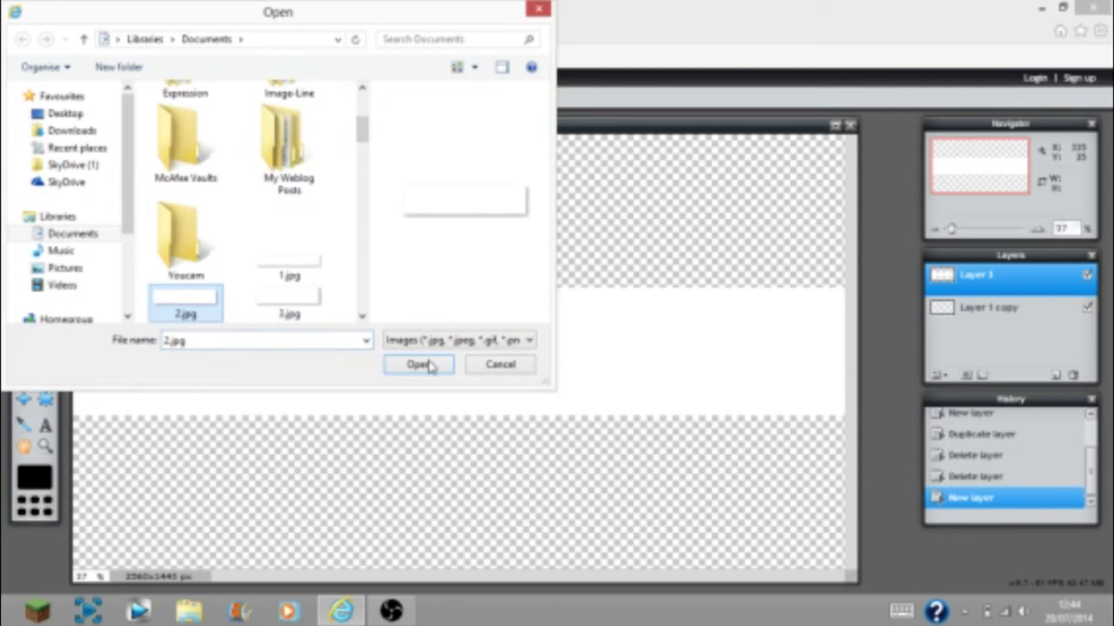
left_click(426, 366)
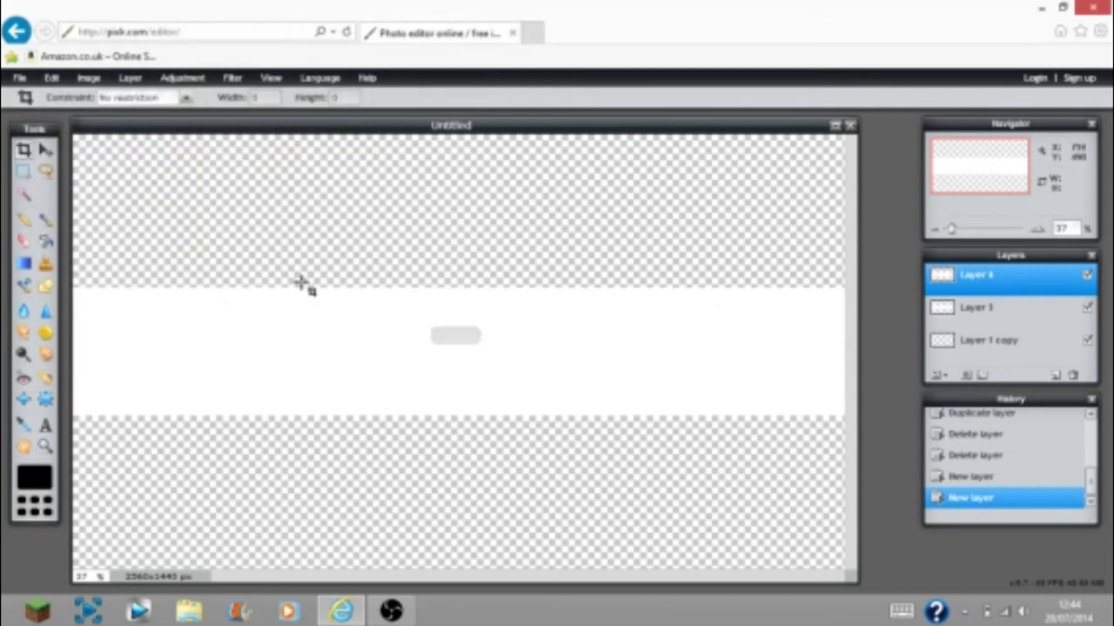
left_click(45, 243)
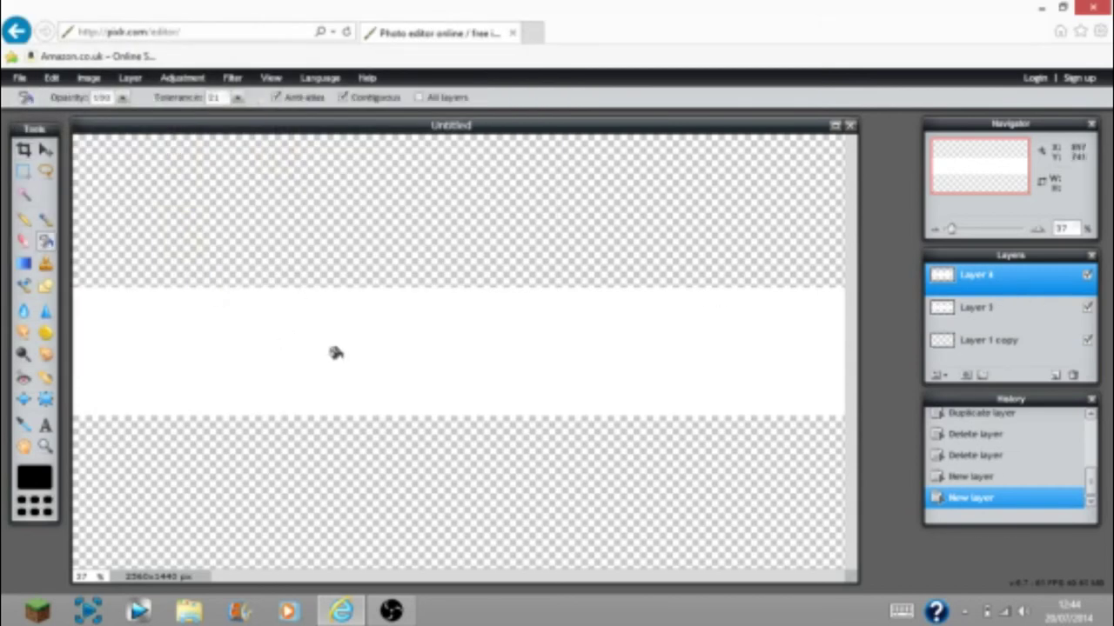
- Fill the Layer 4 band black and Layer 3's outer ends dark grey
left_click(336, 352)
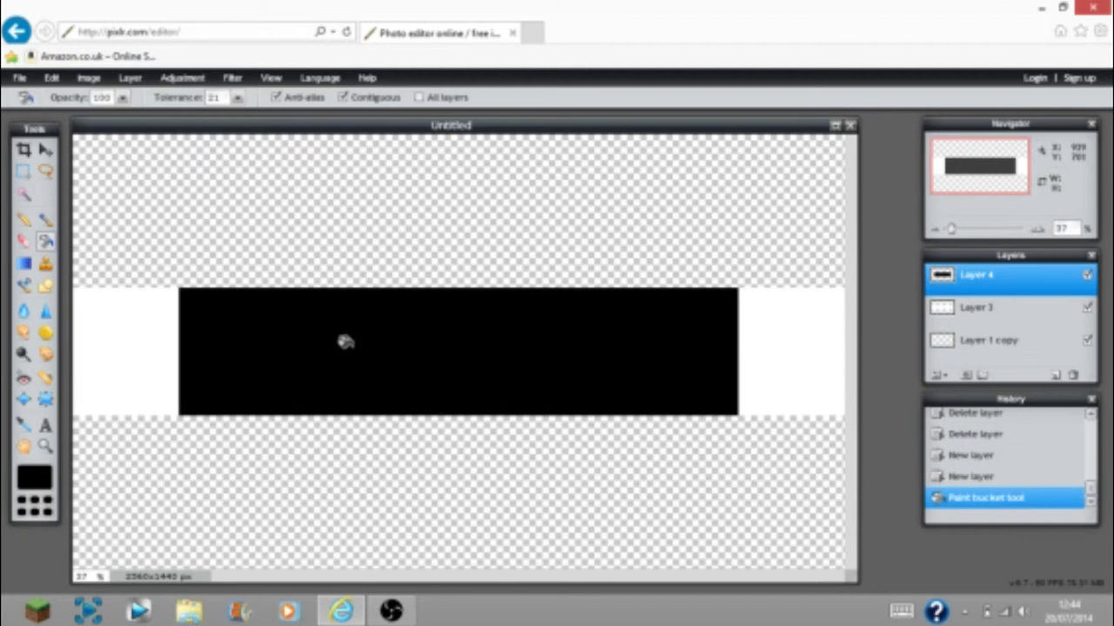
left_click(1033, 321)
left_click(39, 489)
left_click(390, 218)
left_click(419, 250)
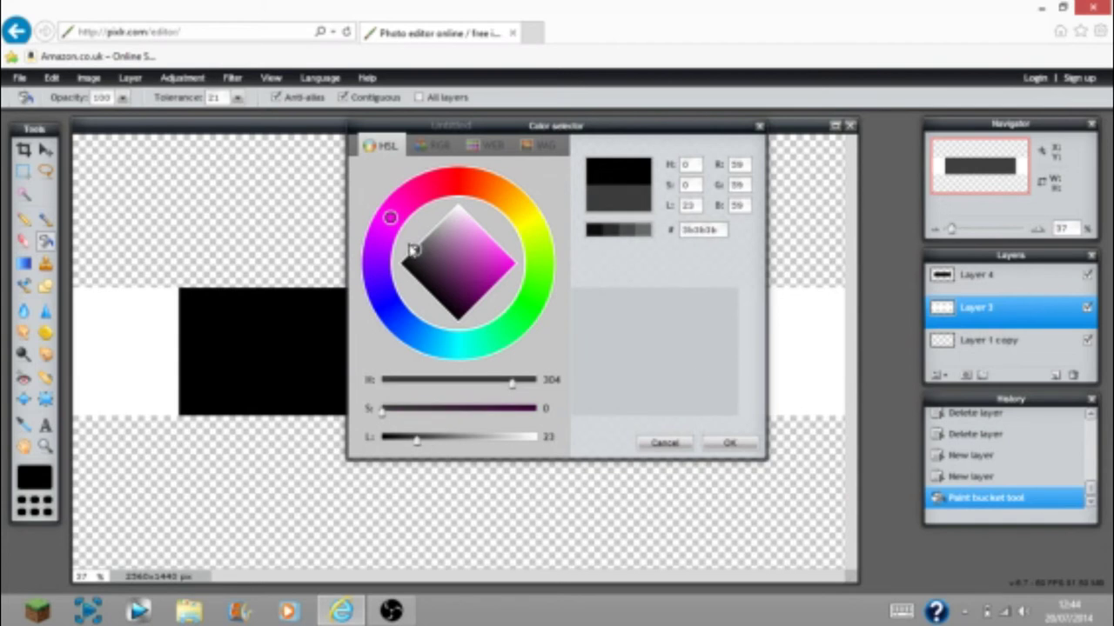
left_click(729, 443)
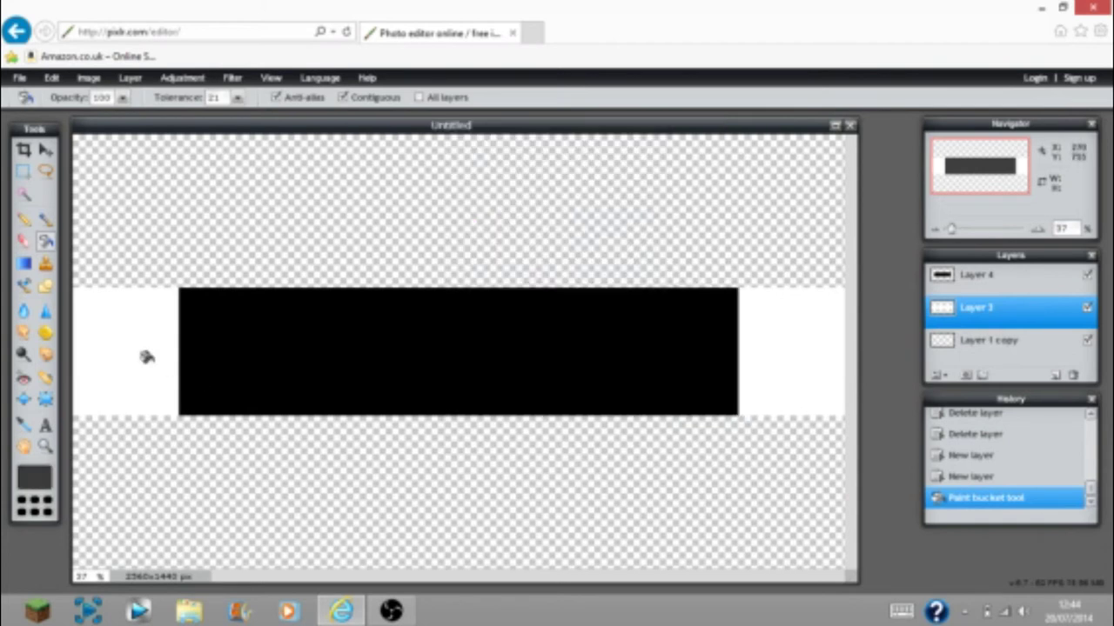
left_click(143, 356)
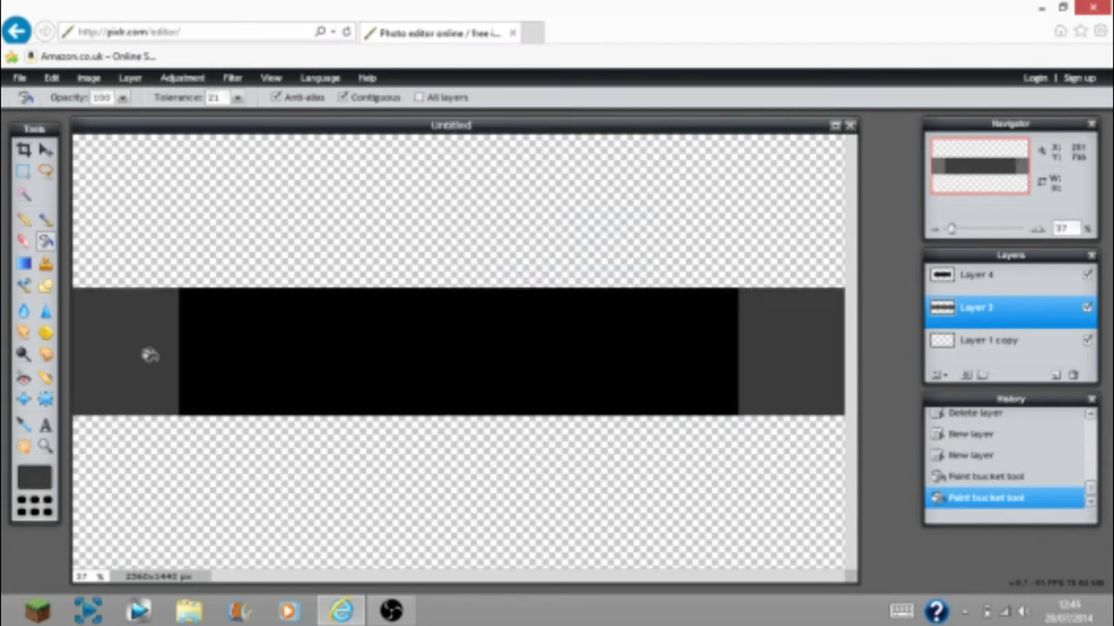
- Add another white image as Layer 5 and fill that middle band lighter grey
left_click(943, 279)
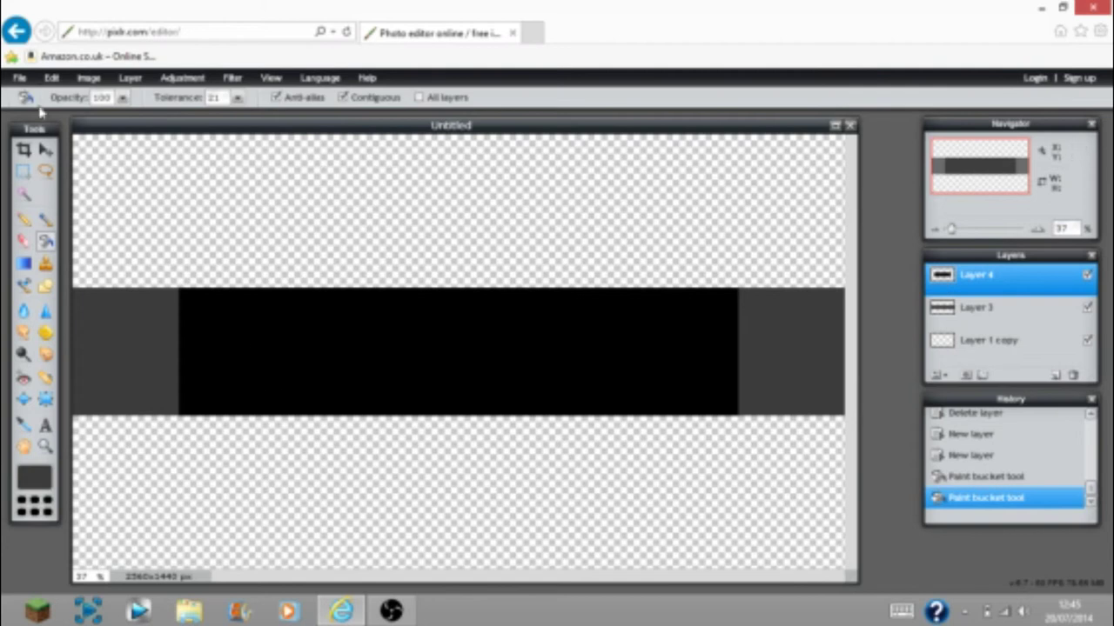
left_click(53, 79)
mouse_move(65, 81)
mouse_move(130, 78)
left_click(154, 147)
left_click(425, 373)
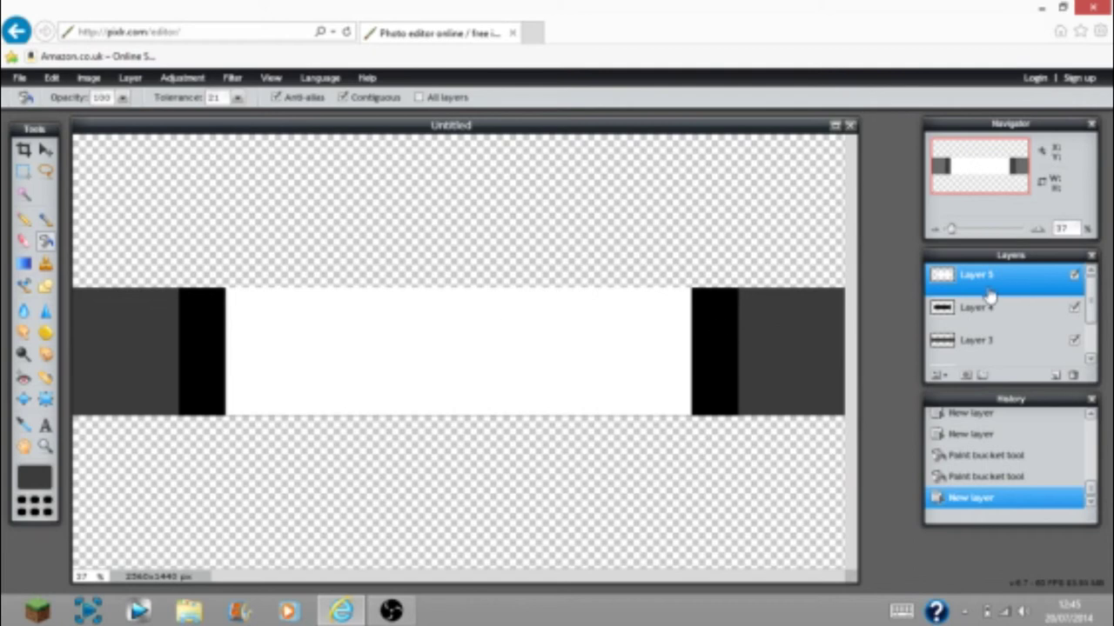
left_click(30, 484)
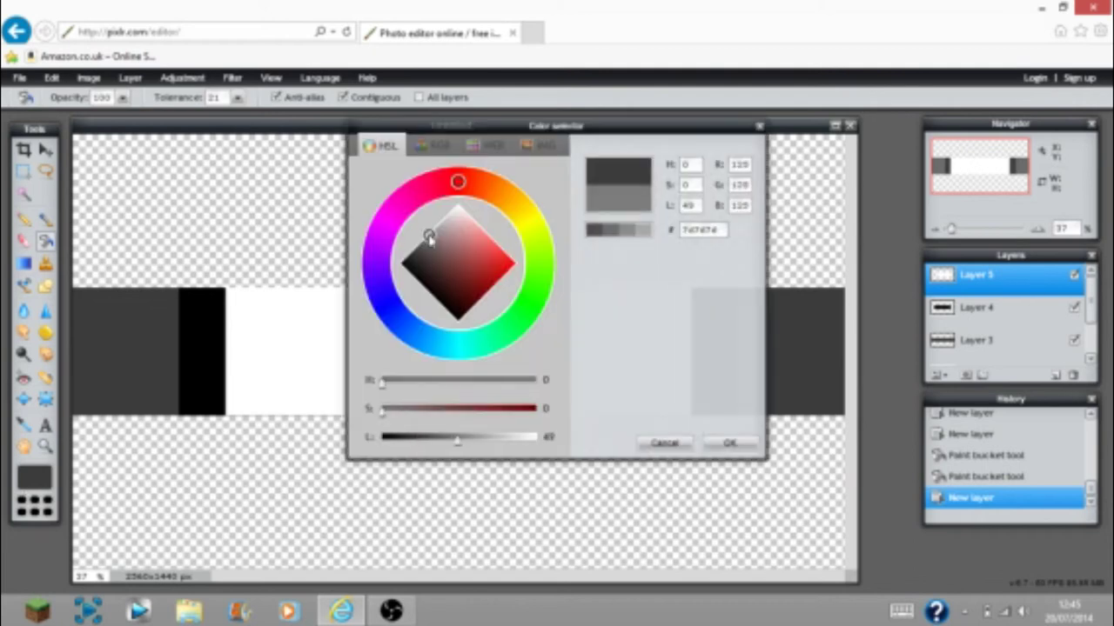
left_click(727, 443)
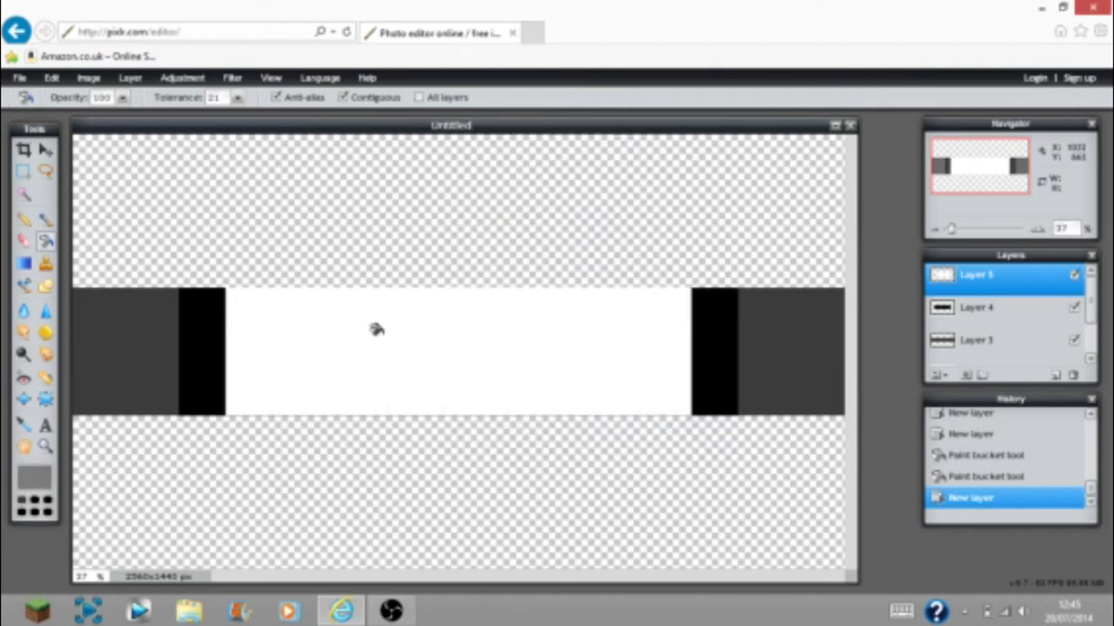
left_click(375, 330)
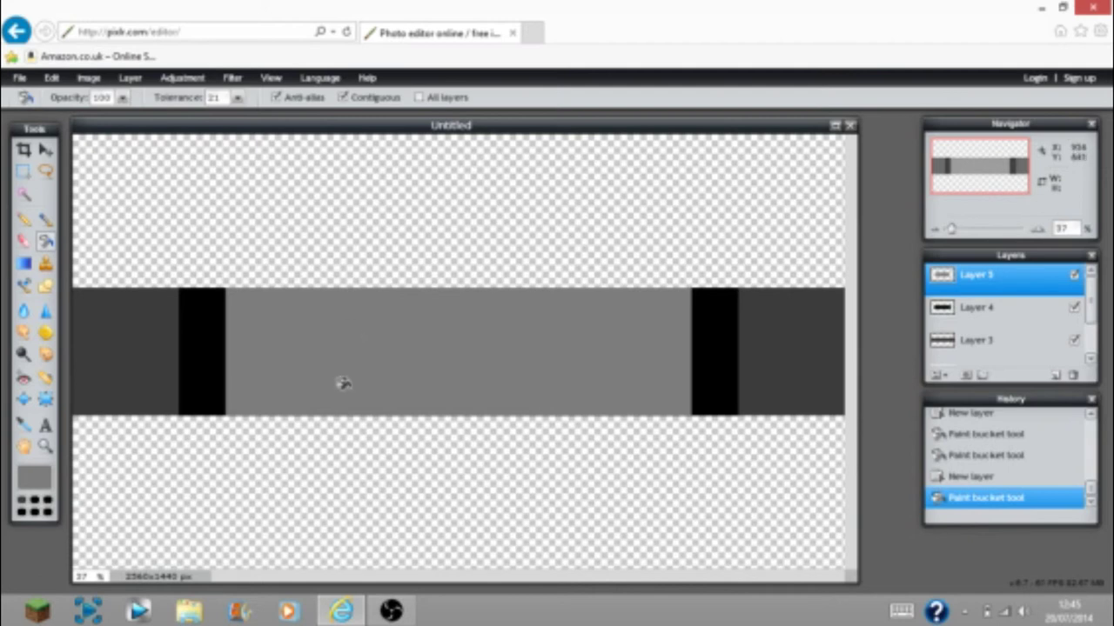
- Select the Move tool
left_click(46, 150)
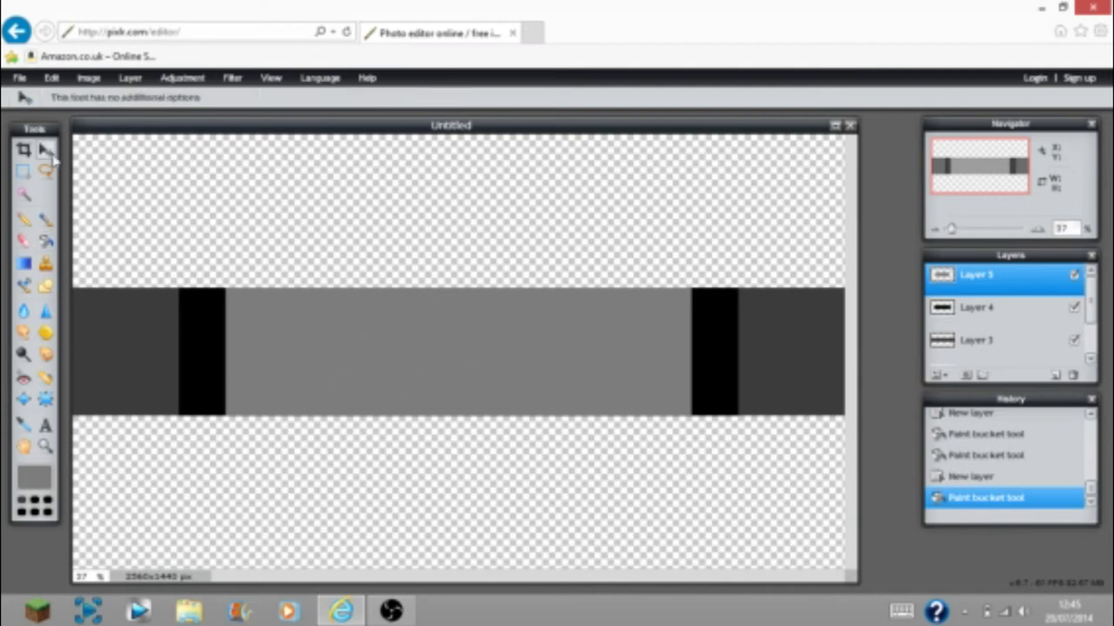